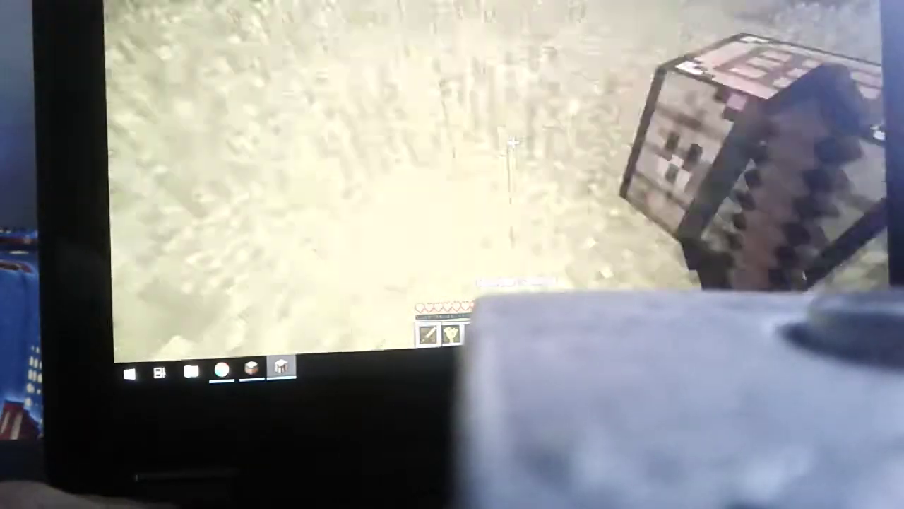
Step: Place a crafting table on the sand, feed the pig, then break the table with the wooden pickaxe
{"action": "right_click", "coordinate": [512, 142]}
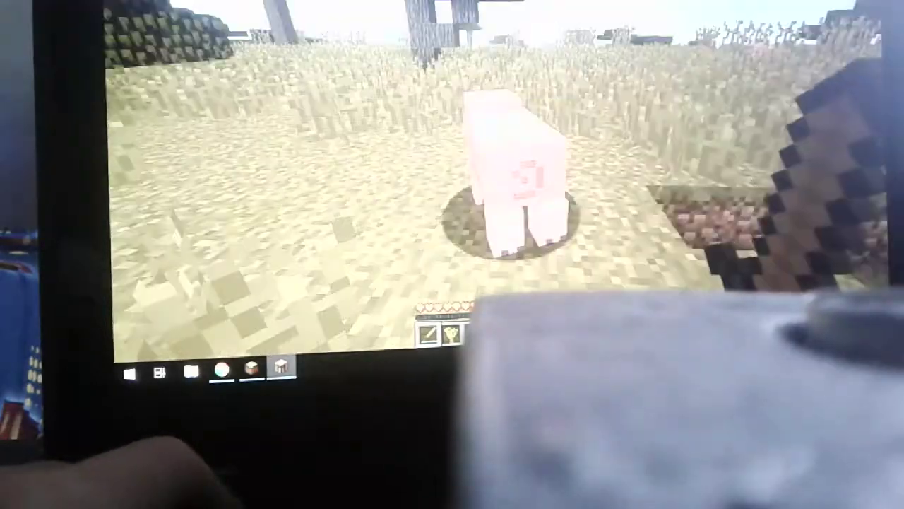
{"action": "right_click", "coordinate": [513, 152]}
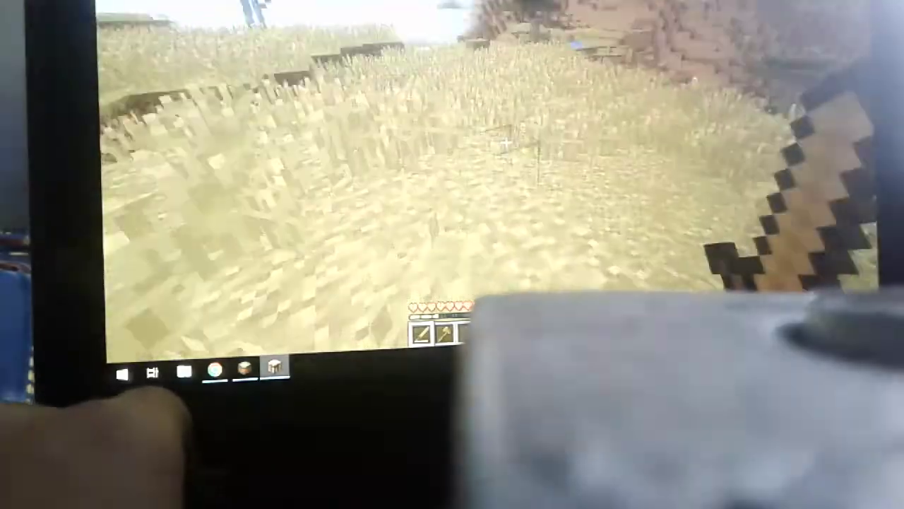
{"action": "key", "text": "2"}
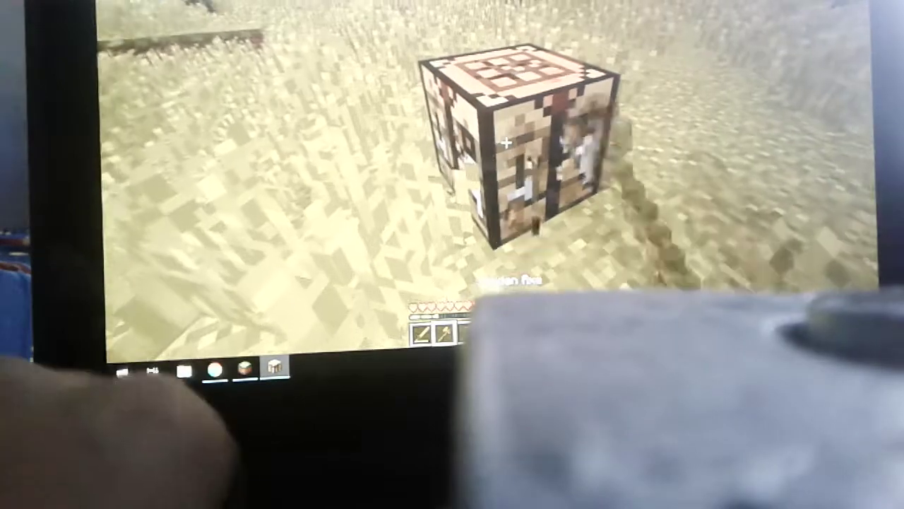
{"action": "left_click", "coordinate": [506, 145]}
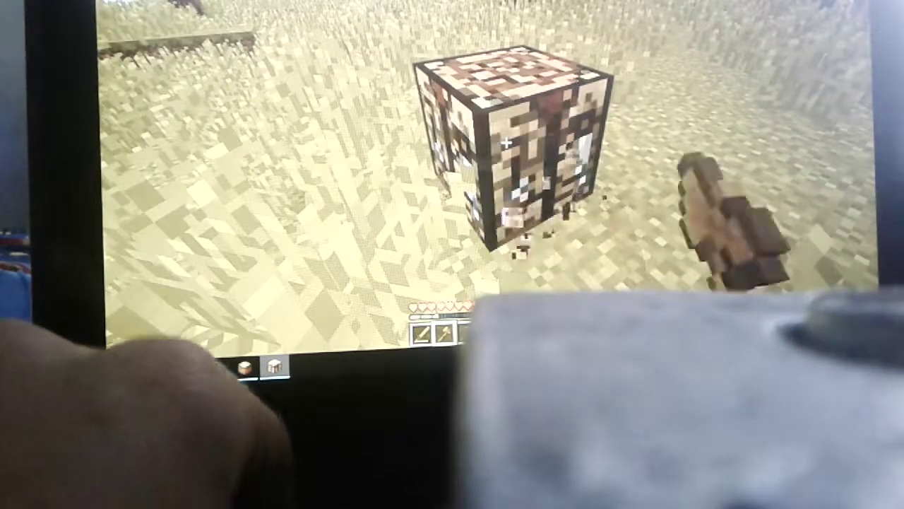
{"action": "key", "text": "3"}
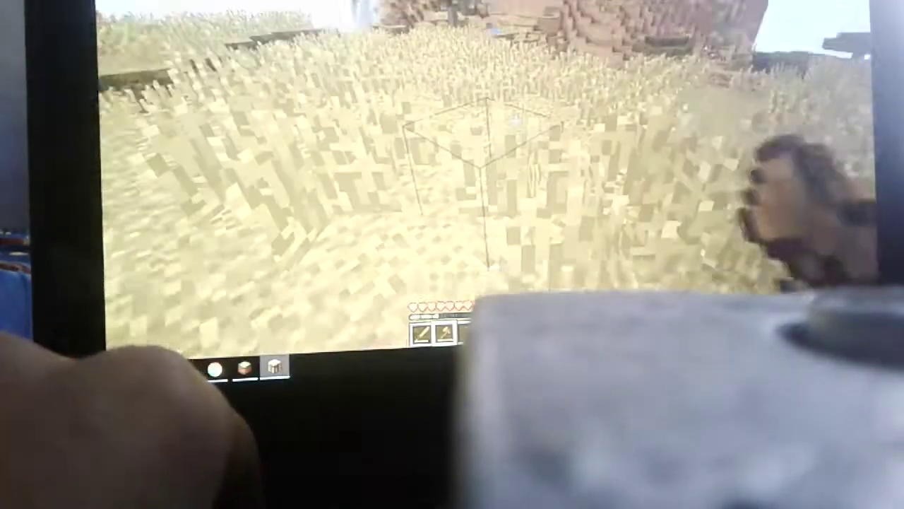
Step: Walk toward the tree and brick hill and mine out the stone wall ahead
{"action": "key", "text": "w"}
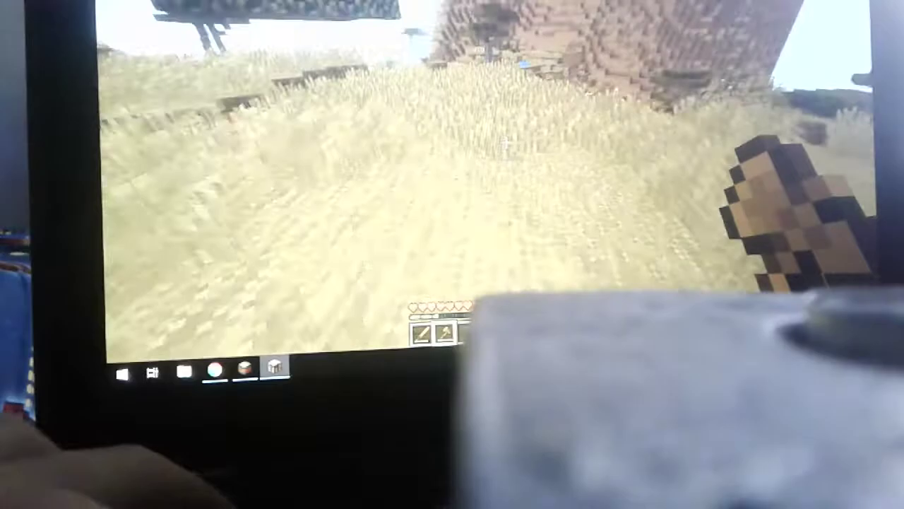
{"action": "key", "text": "w"}
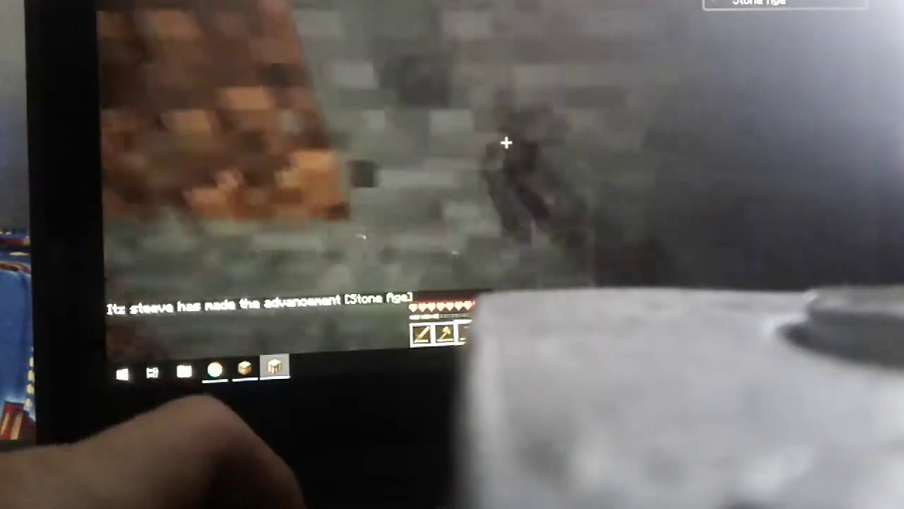
{"action": "left_click", "coordinate": [506, 142]}
{"action": "left_click", "coordinate": [506, 142]}
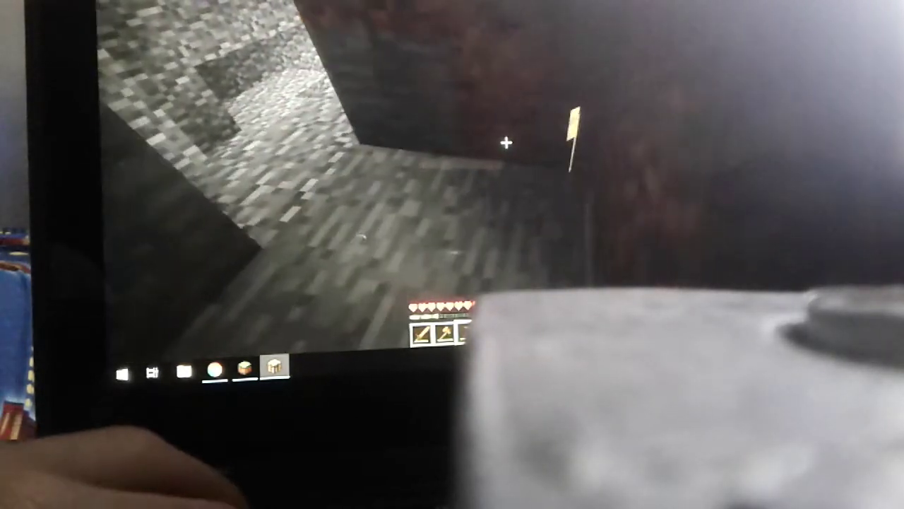
{"action": "key", "text": "w"}
Step: Walk to the torch, break it, and mine the next stone blocks
{"action": "left_click", "coordinate": [506, 143]}
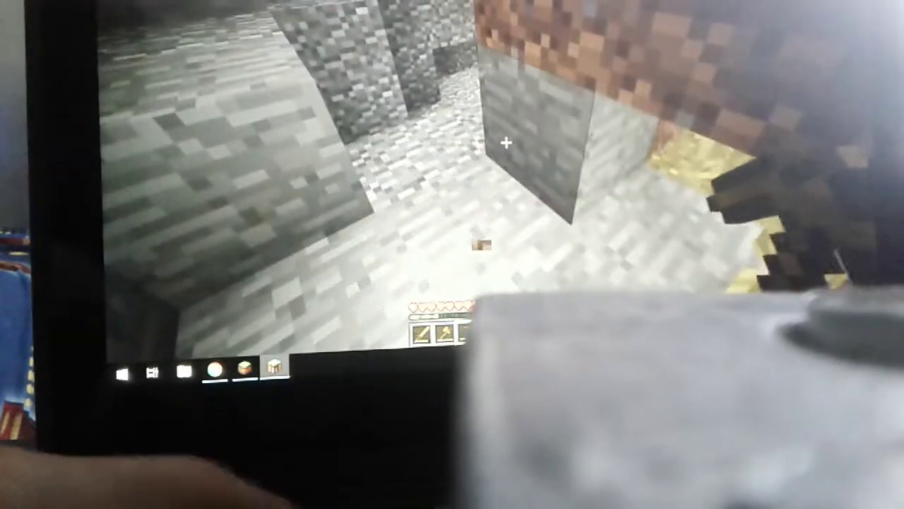
{"action": "left_click", "coordinate": [506, 143]}
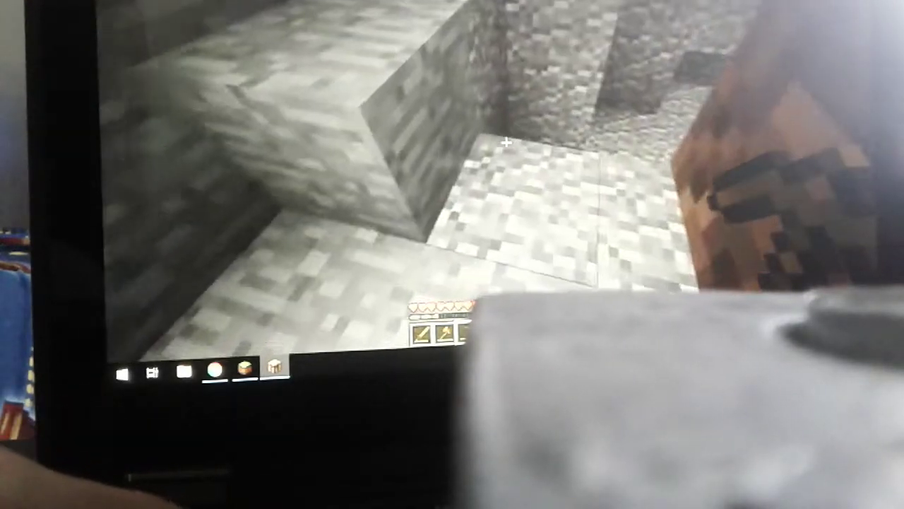
{"action": "left_click", "coordinate": [506, 144]}
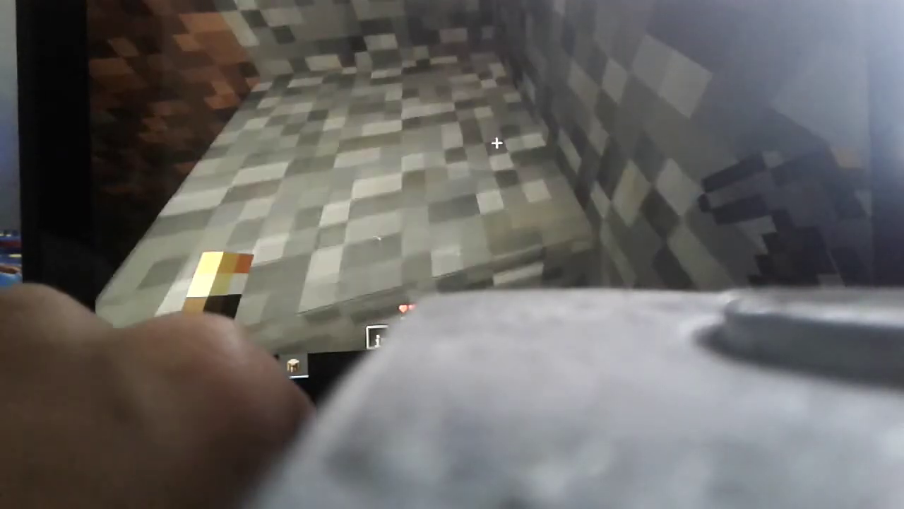
{"action": "scroll", "coordinate": [497, 143], "scroll_direction": "down", "scroll_amount": 1}
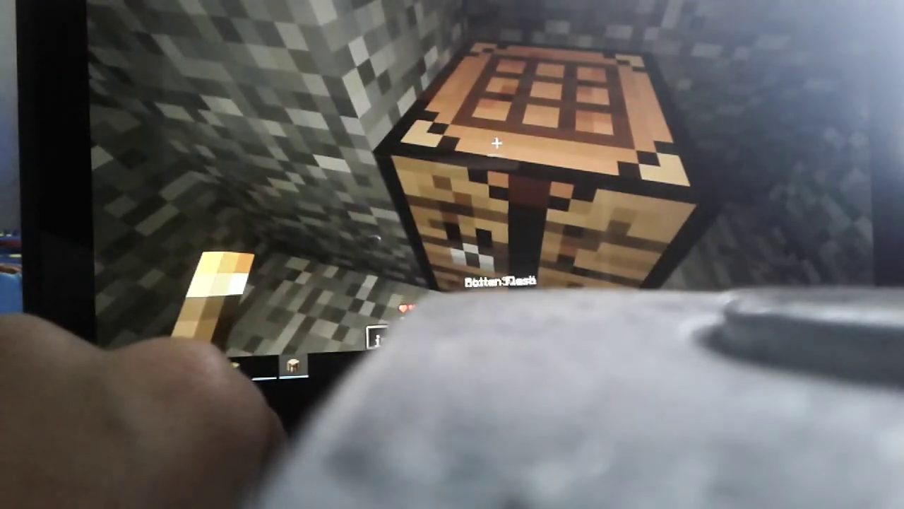